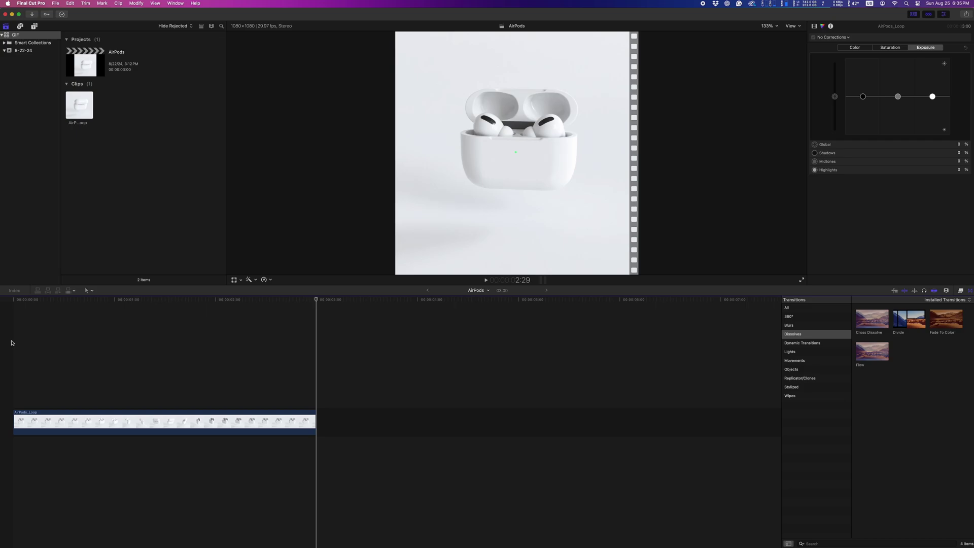
Export AirPods to the Desktop as Video and Audio with the Apple ProRes 422 HQ codec
{"action": "left_click", "coordinate": [955, 23]}
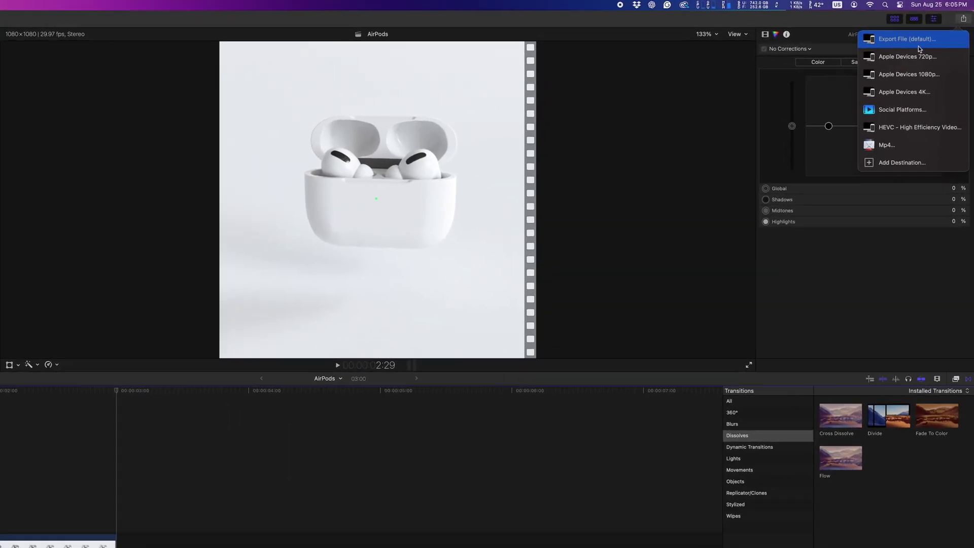
{"action": "left_click", "coordinate": [905, 39]}
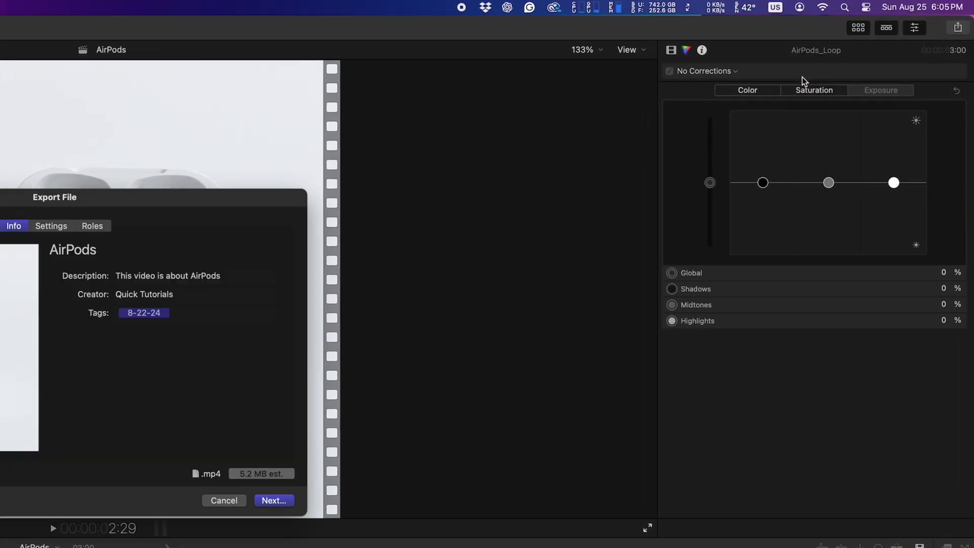
{"action": "left_click", "coordinate": [52, 225]}
{"action": "left_click", "coordinate": [591, 180]}
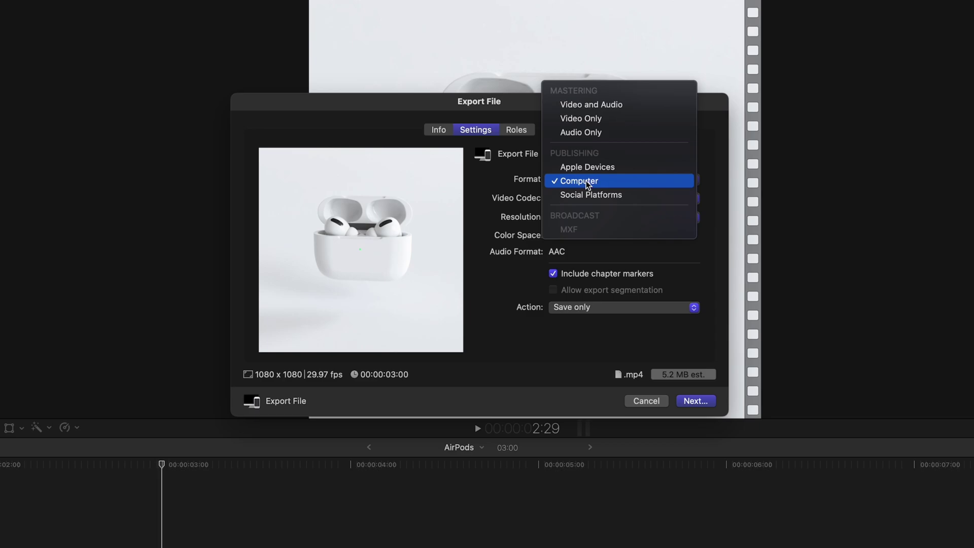
{"action": "left_click", "coordinate": [591, 105]}
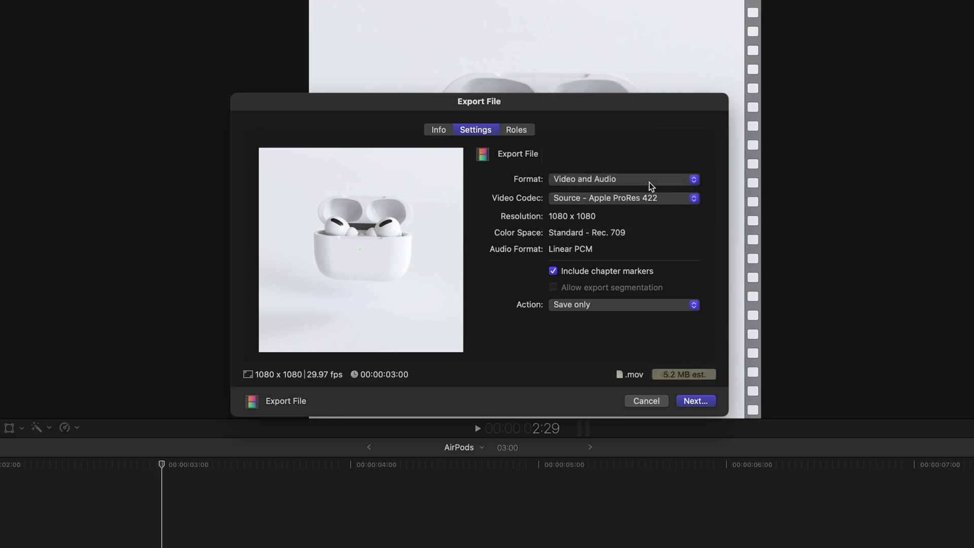
{"action": "left_click", "coordinate": [632, 199]}
{"action": "left_click", "coordinate": [666, 249]}
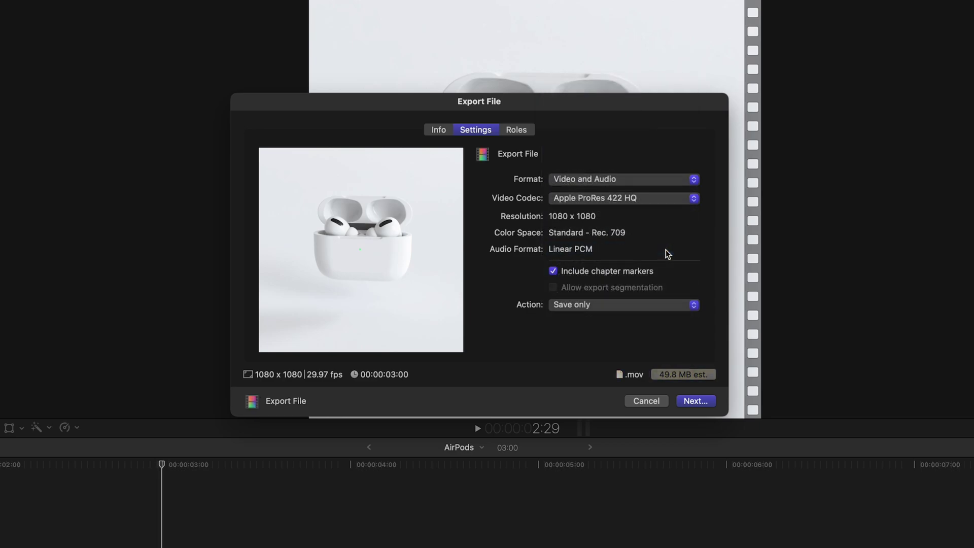
{"action": "left_click", "coordinate": [693, 401]}
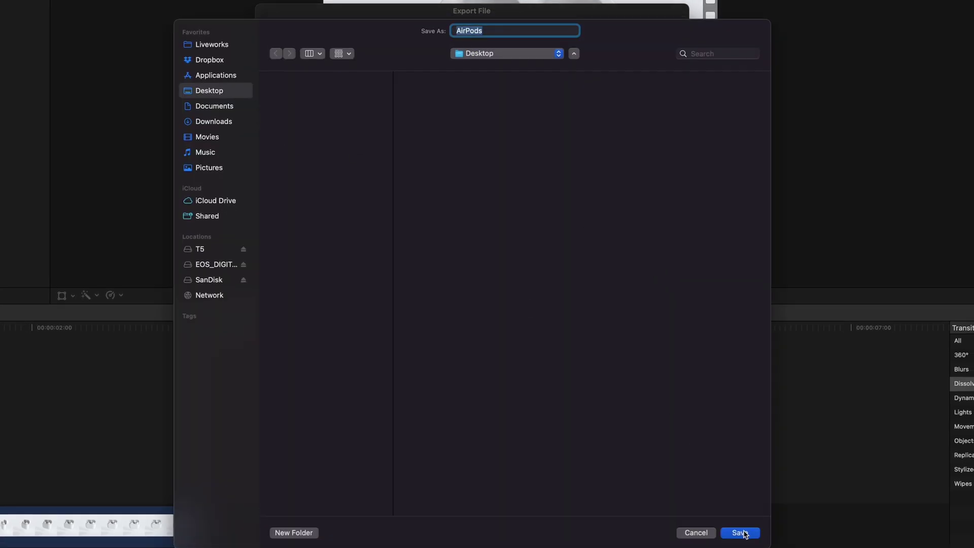
{"action": "left_click", "coordinate": [739, 533]}
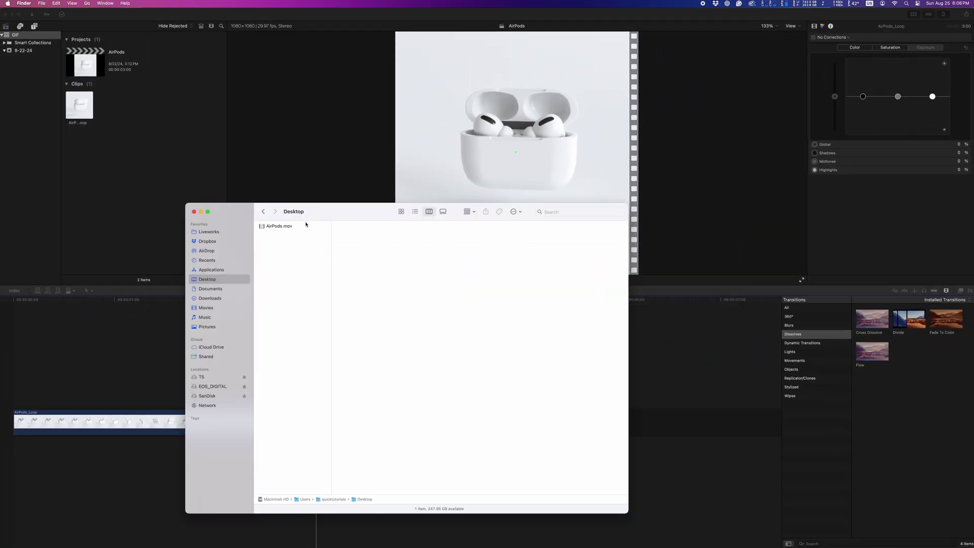
Quick Look preview AirPods.mov on the Desktop, close the preview, and bring up Spotlight
{"action": "left_click", "coordinate": [304, 227]}
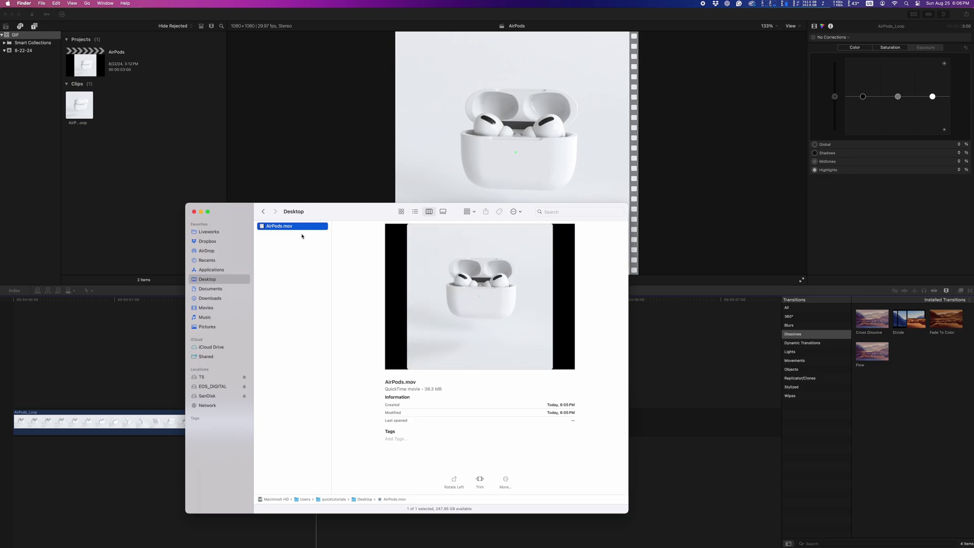
{"action": "key", "text": "space"}
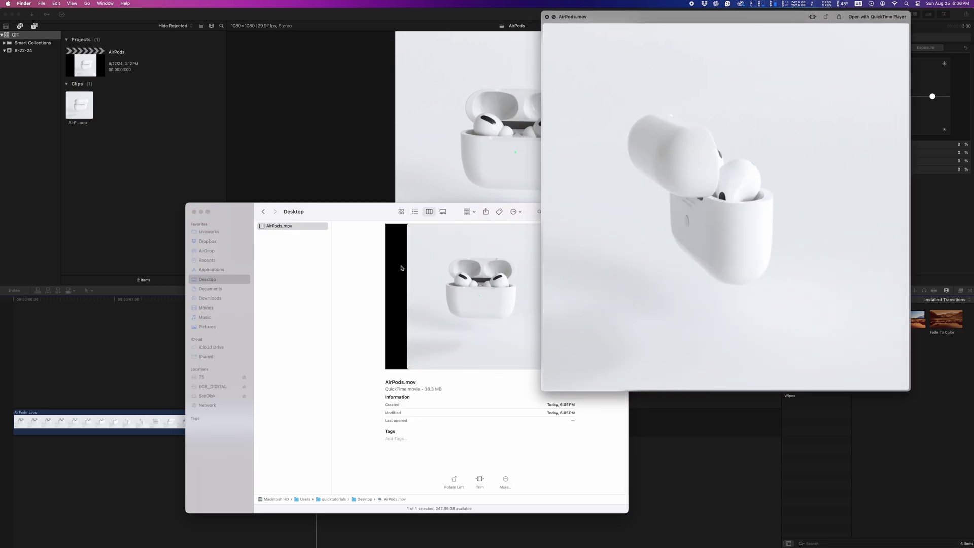
{"action": "key", "text": "space"}
{"action": "key", "text": "super+space"}
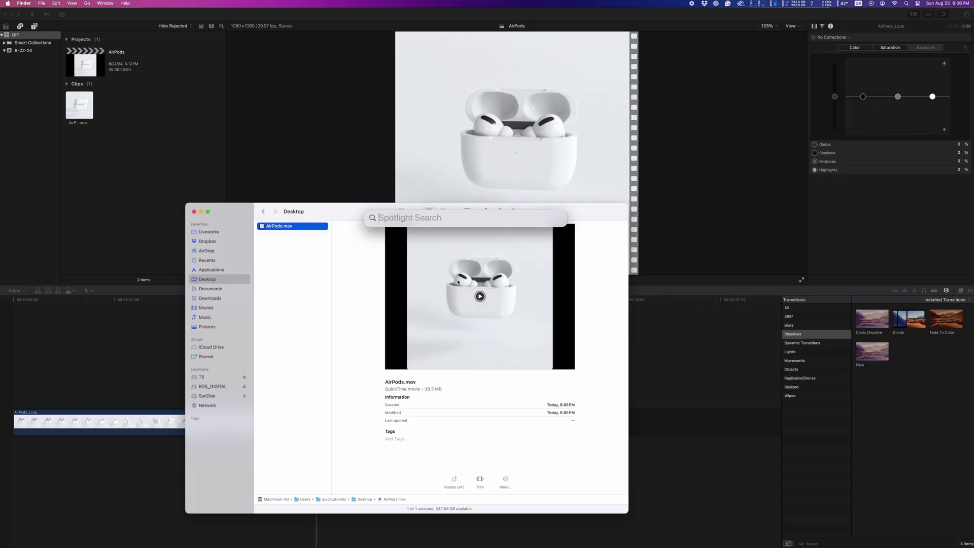
Launch HandBrake, load AirPods.mov as the source, and set the output format to WebM
{"action": "key", "text": "Return"}
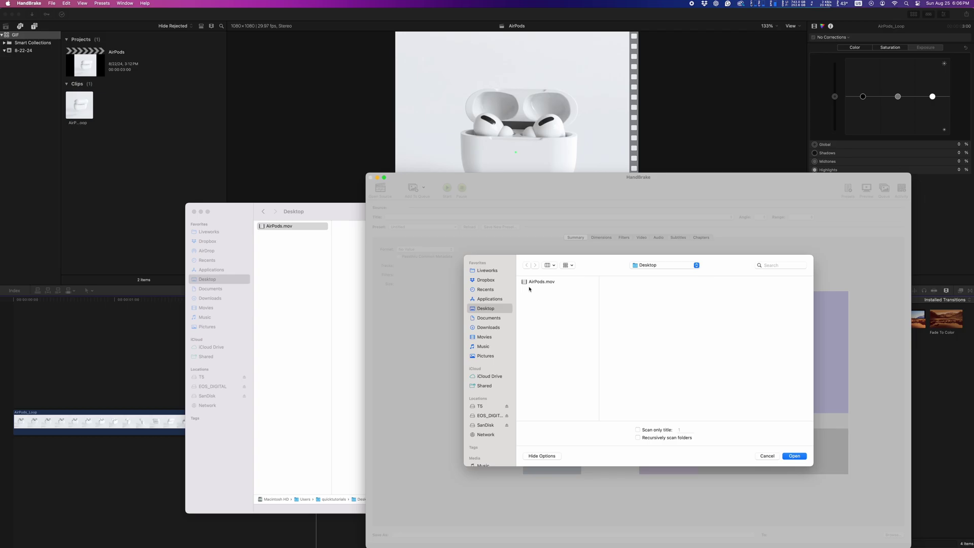
{"action": "left_click", "coordinate": [540, 281]}
{"action": "left_click", "coordinate": [794, 456]}
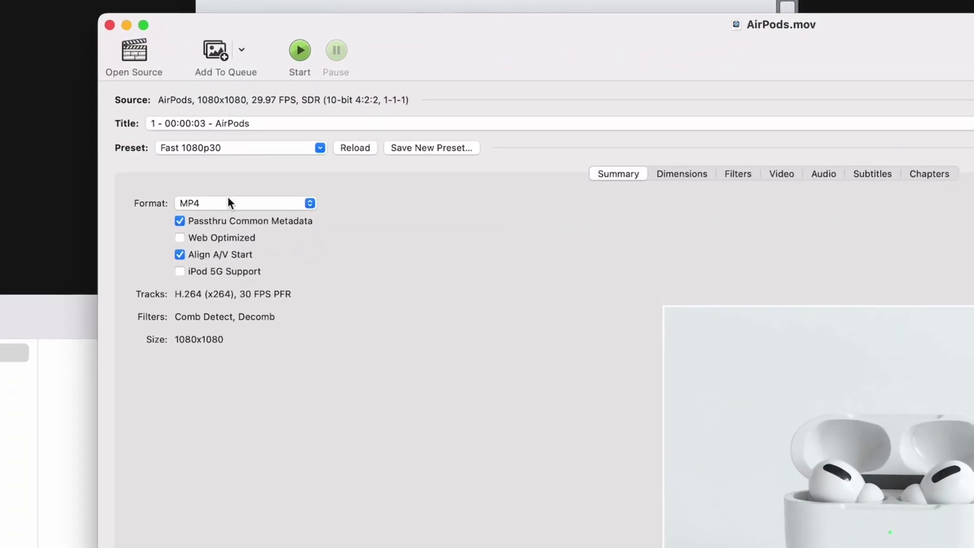
{"action": "left_click", "coordinate": [228, 202]}
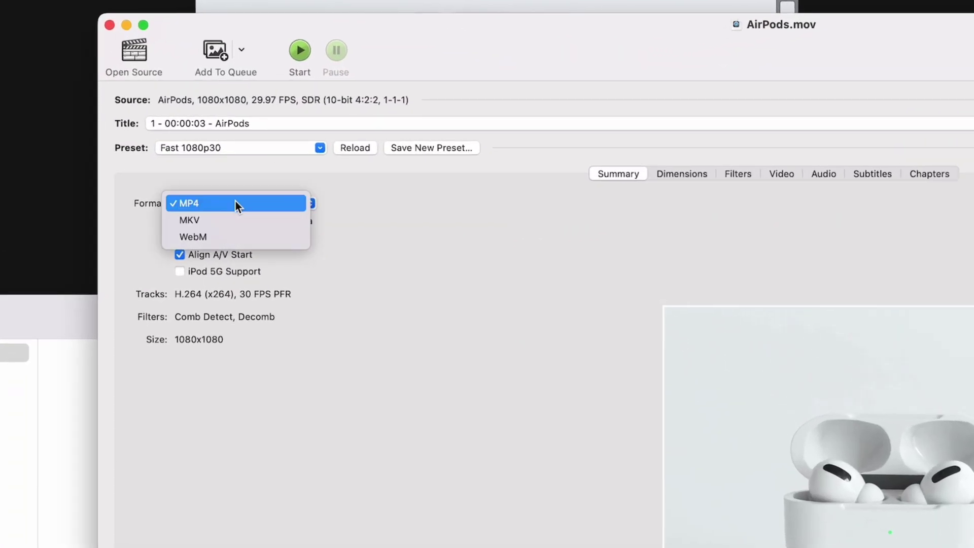
{"action": "left_click", "coordinate": [228, 234]}
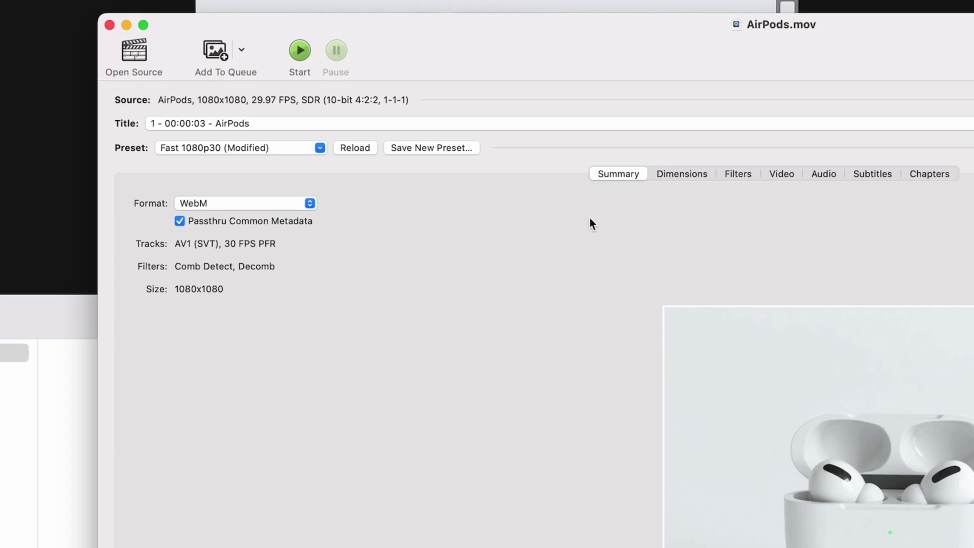
Try a Custom resolution limit in Dimensions, then restore it to 1080p HD
{"action": "left_click", "coordinate": [682, 174]}
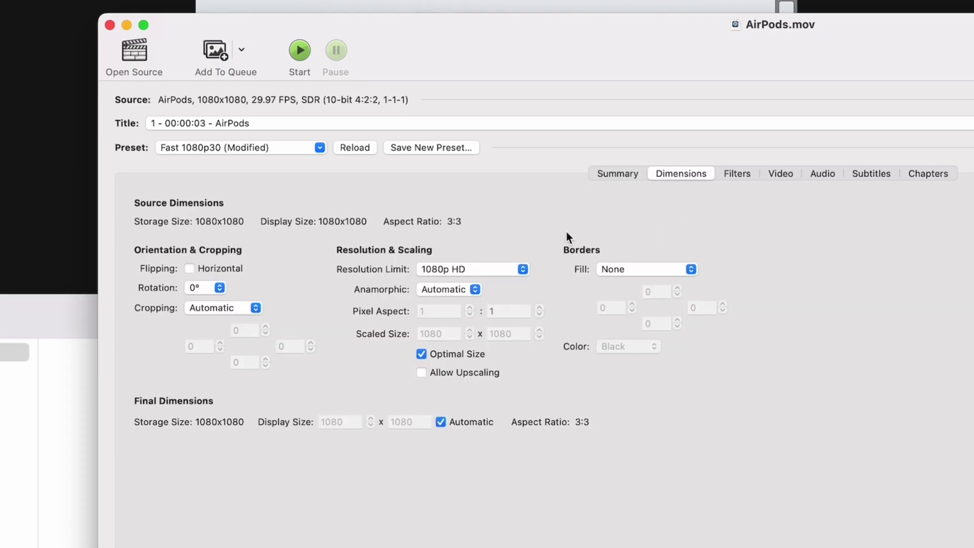
{"action": "left_click", "coordinate": [467, 269]}
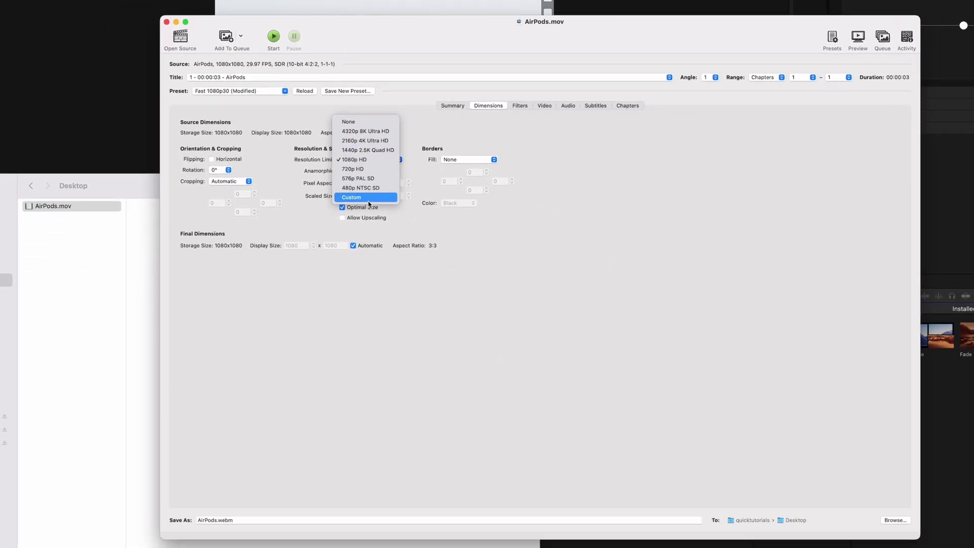
{"action": "left_click", "coordinate": [426, 315]}
{"action": "left_click", "coordinate": [383, 160]}
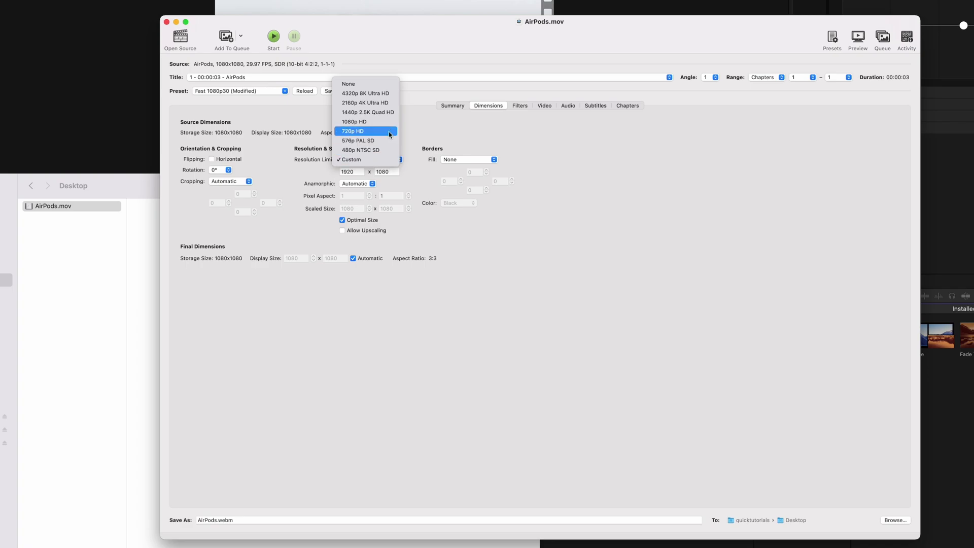
{"action": "left_click", "coordinate": [366, 130]}
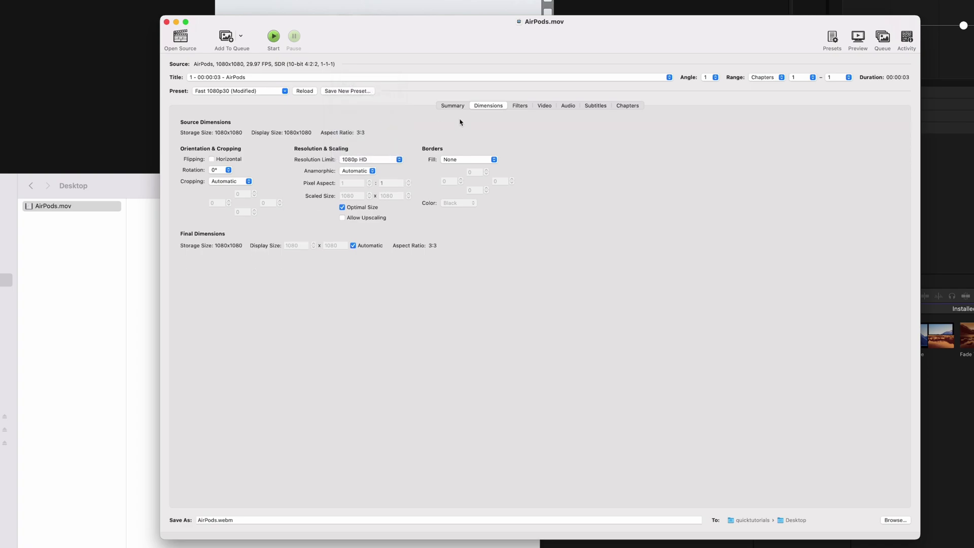
Set the video encoder to VP9 and start encoding AirPods.webm
{"action": "left_click", "coordinate": [526, 109]}
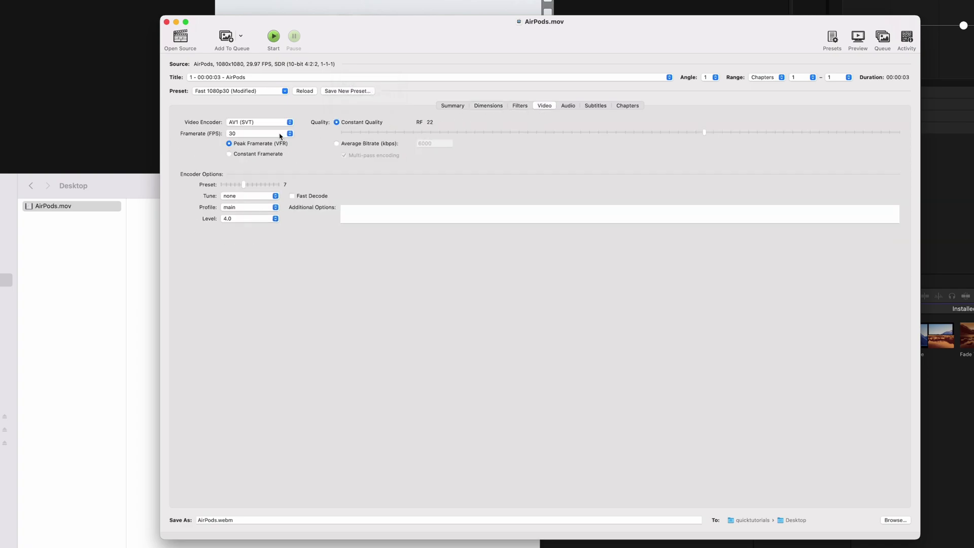
{"action": "left_click", "coordinate": [283, 122]}
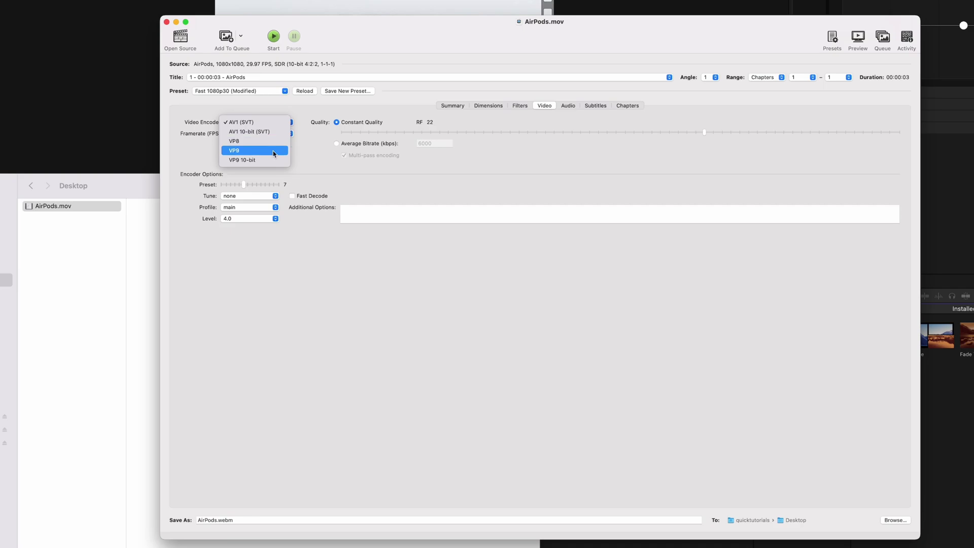
{"action": "left_click", "coordinate": [235, 150]}
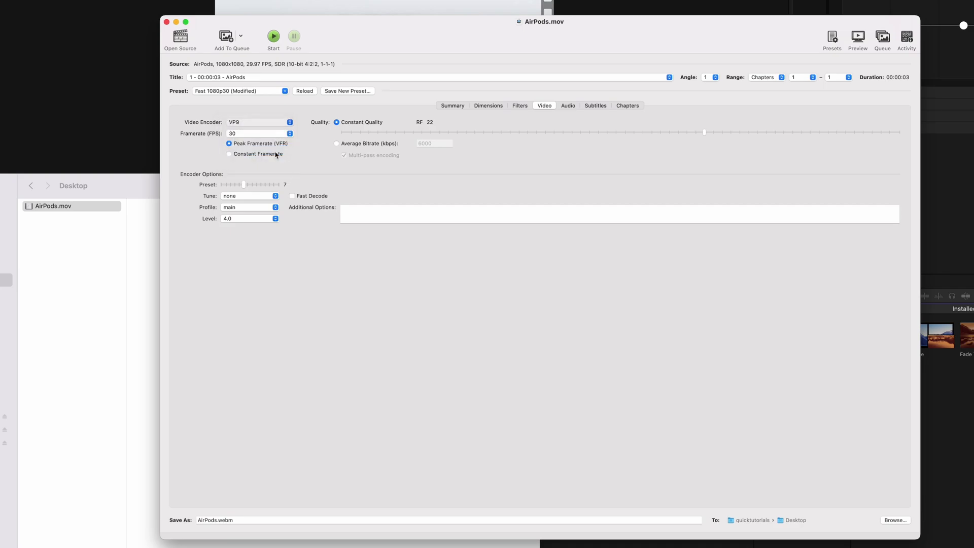
{"action": "left_click", "coordinate": [272, 35]}
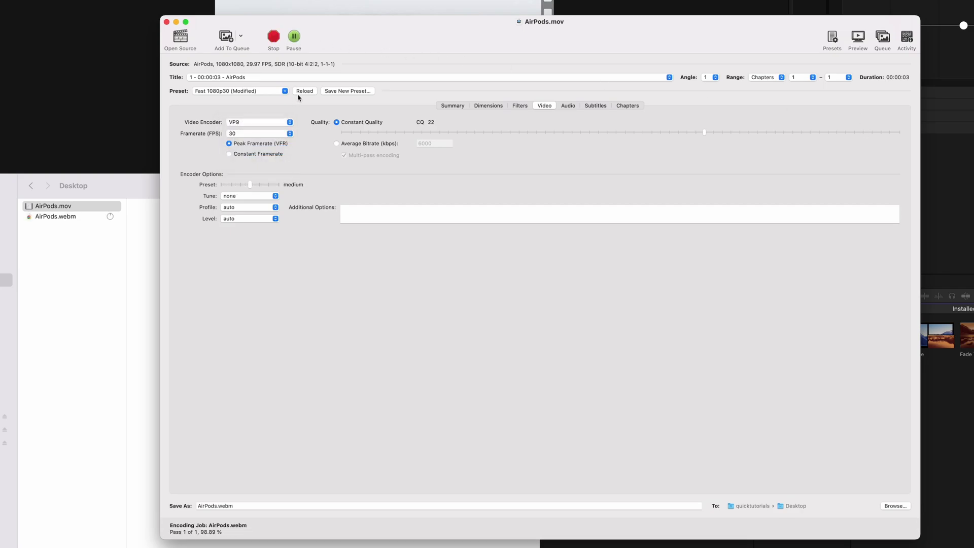
Open AirPods.webm from the Desktop folder with Google Chrome
{"action": "left_click", "coordinate": [133, 186]}
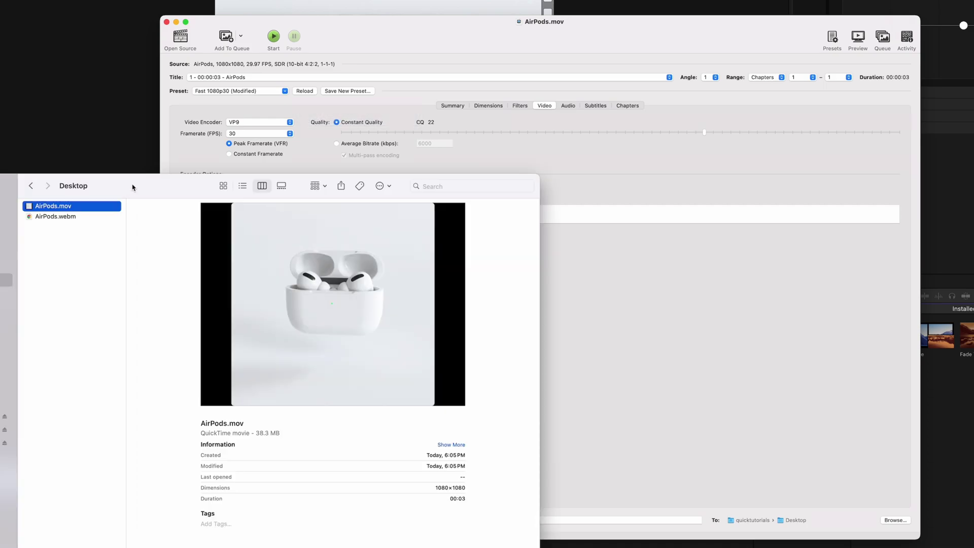
{"action": "left_click", "coordinate": [55, 216]}
{"action": "right_click", "coordinate": [55, 221]}
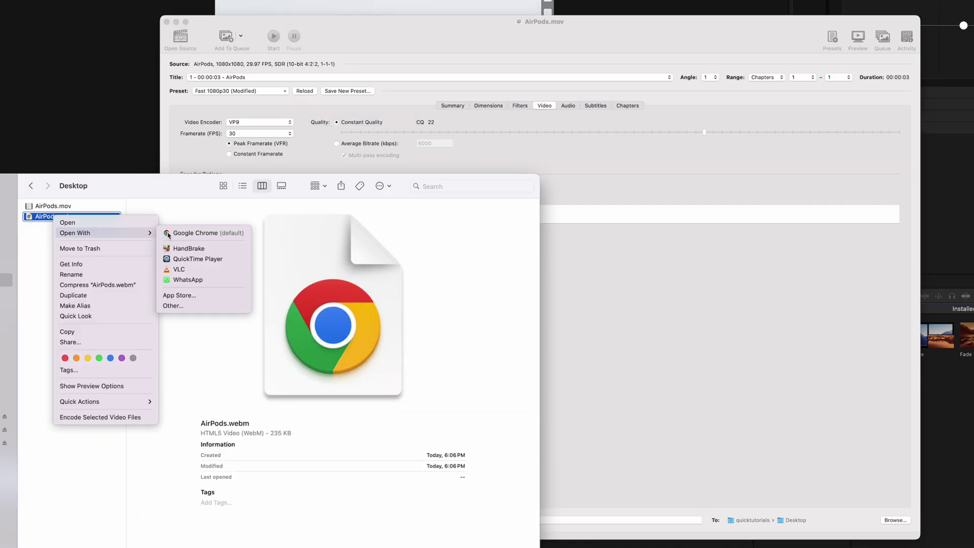
{"action": "left_click", "coordinate": [168, 233]}
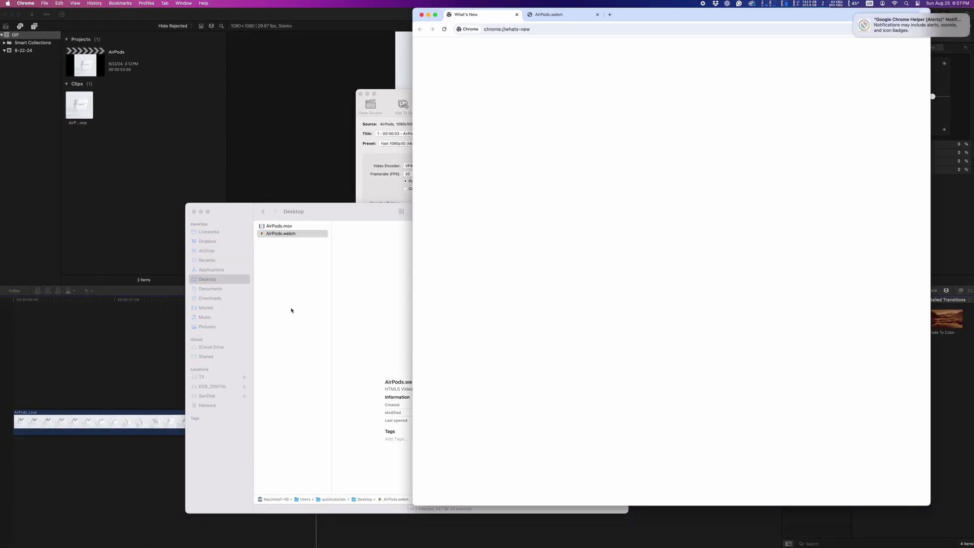
Dismiss What's New, watch AirPods.webm play in Chrome, then close the window
{"action": "left_click", "coordinate": [516, 15]}
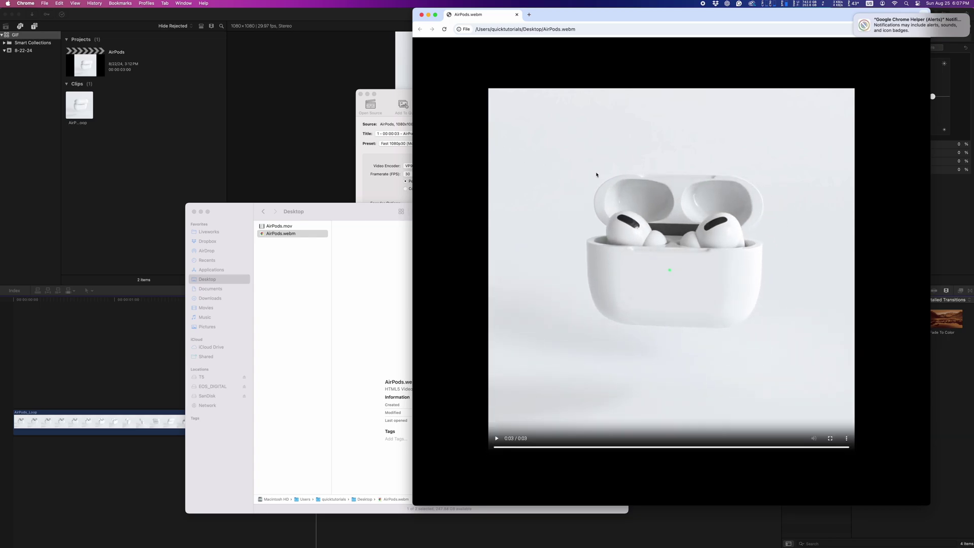
{"action": "key", "text": "super+w"}
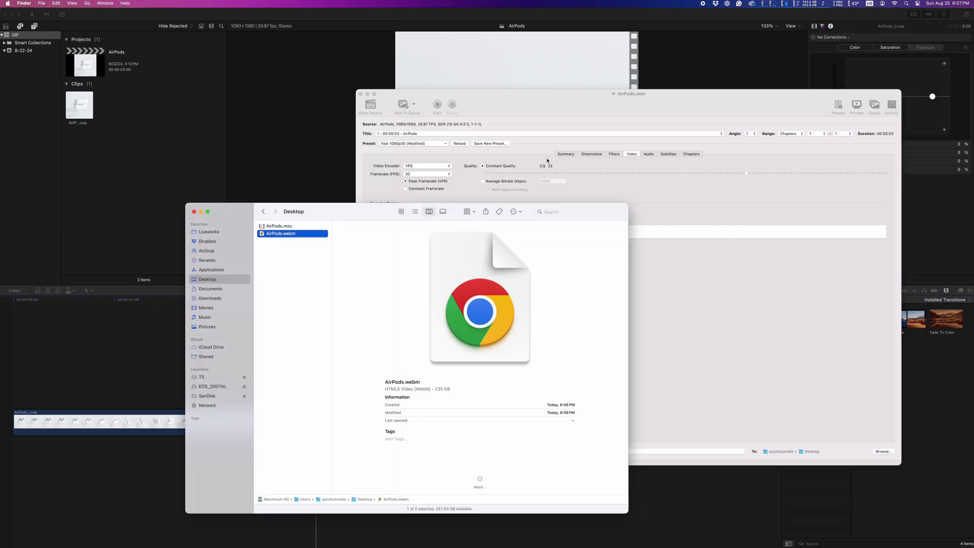